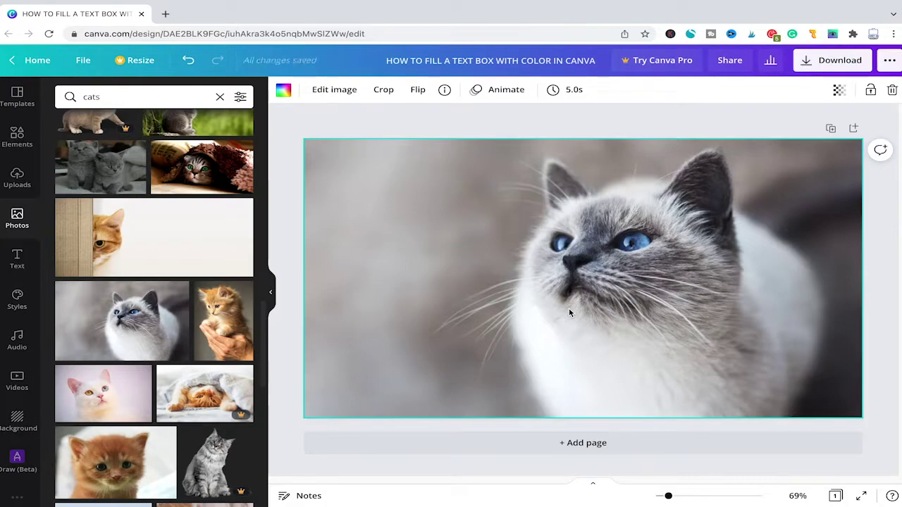
Add a paragraph text box at the photo's upper left and enlarge it to size 31.7
{"action": "key", "text": "t"}
{"action": "left_click_drag", "start_coordinate": [579, 284], "coordinate": [372, 183]}
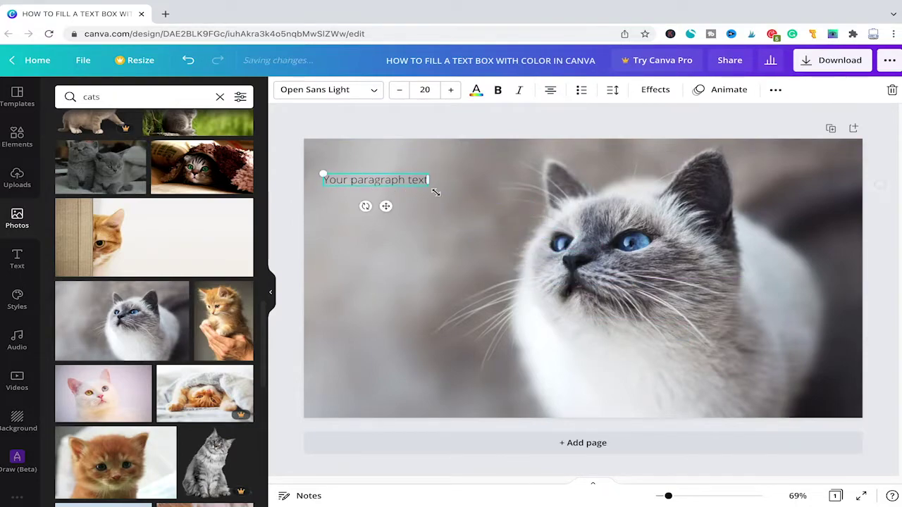
{"action": "left_click_drag", "start_coordinate": [428, 187], "coordinate": [424, 185]}
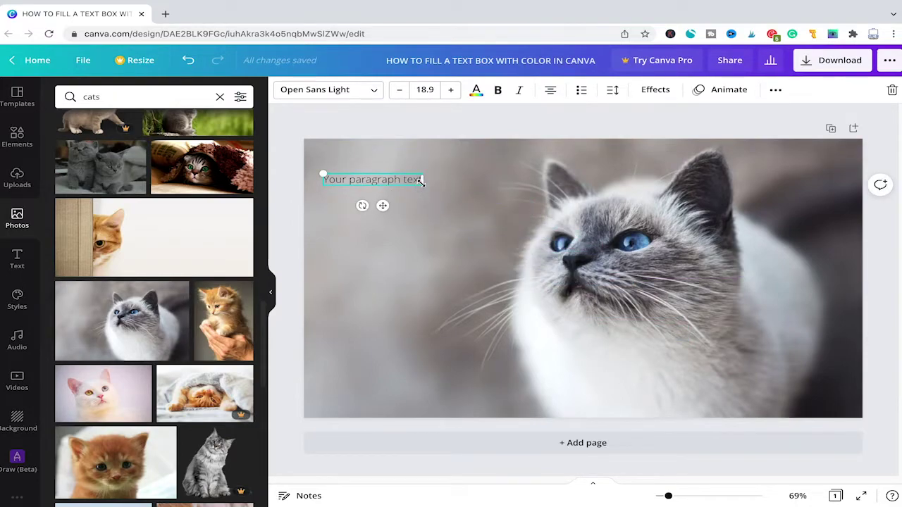
{"action": "left_click_drag", "start_coordinate": [423, 184], "coordinate": [482, 248]}
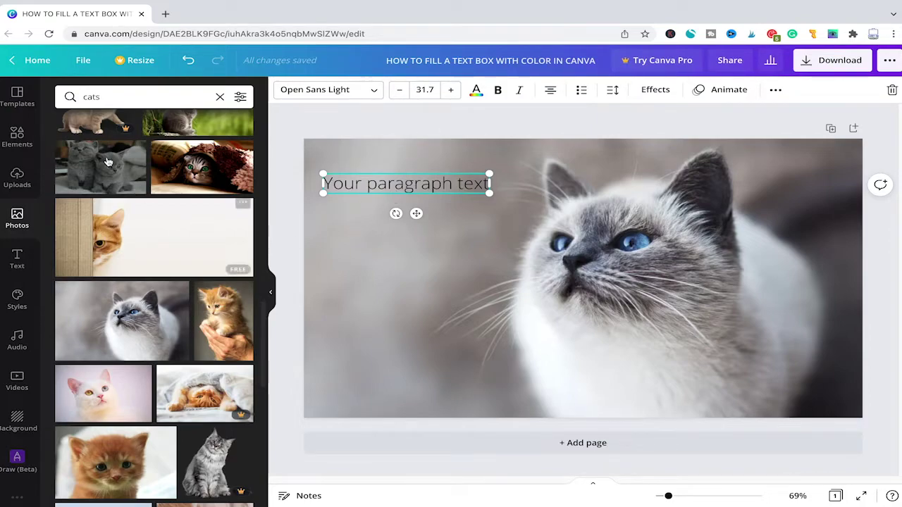
Search Elements for 'square' and place a light-grey square on the photo below the text
{"action": "left_click", "coordinate": [17, 137]}
{"action": "left_click", "coordinate": [136, 95]}
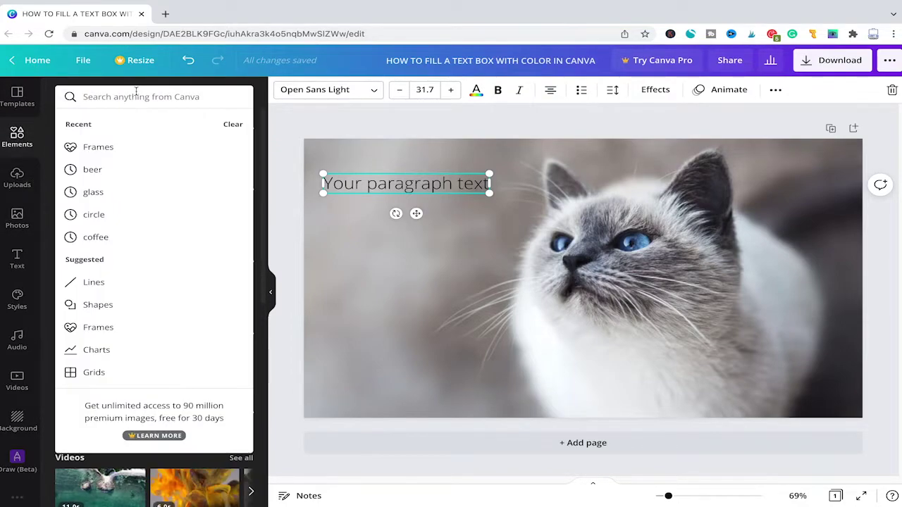
{"action": "type", "text": "rectangle"}
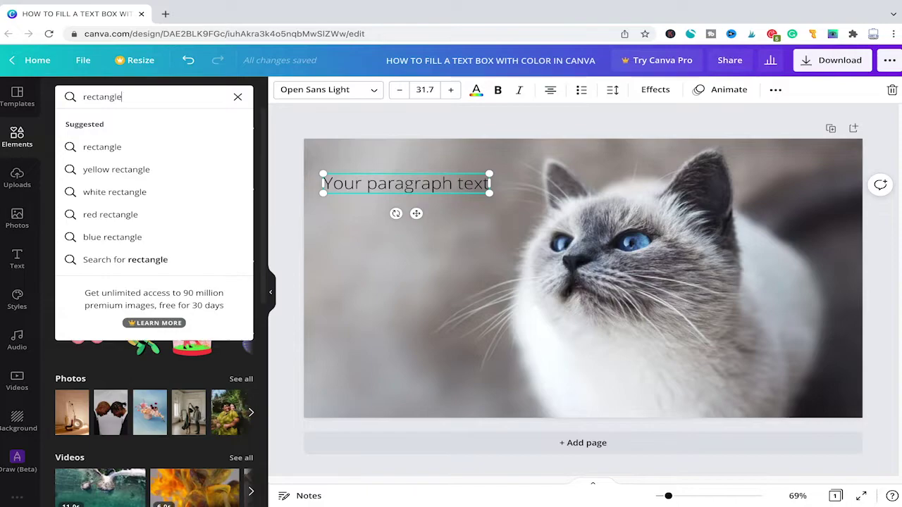
{"action": "key", "text": "Return"}
{"action": "left_click", "coordinate": [220, 97]}
{"action": "type", "text": "sqiare"}
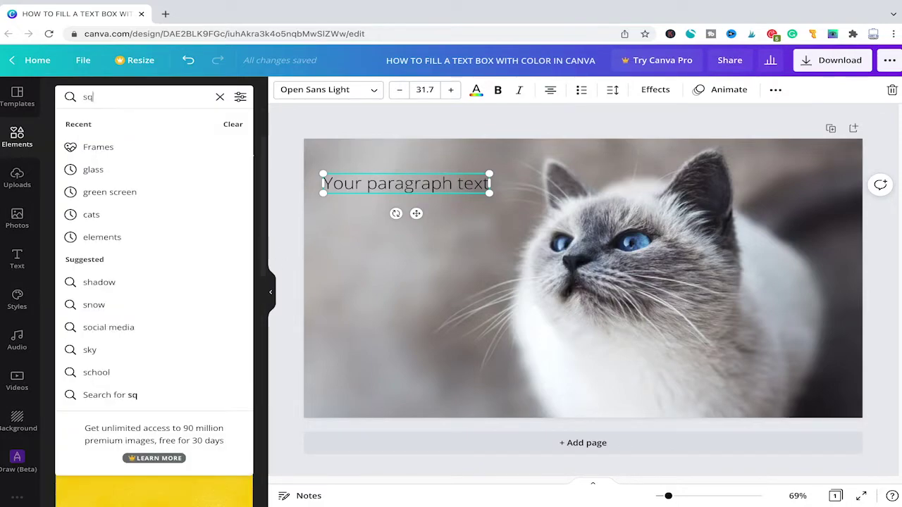
{"action": "key", "text": "BackSpace"}
{"action": "key", "text": "BackSpace"}
{"action": "key", "text": "BackSpace"}
{"action": "key", "text": "BackSpace"}
{"action": "type", "text": "uare"}
{"action": "key", "text": "Return"}
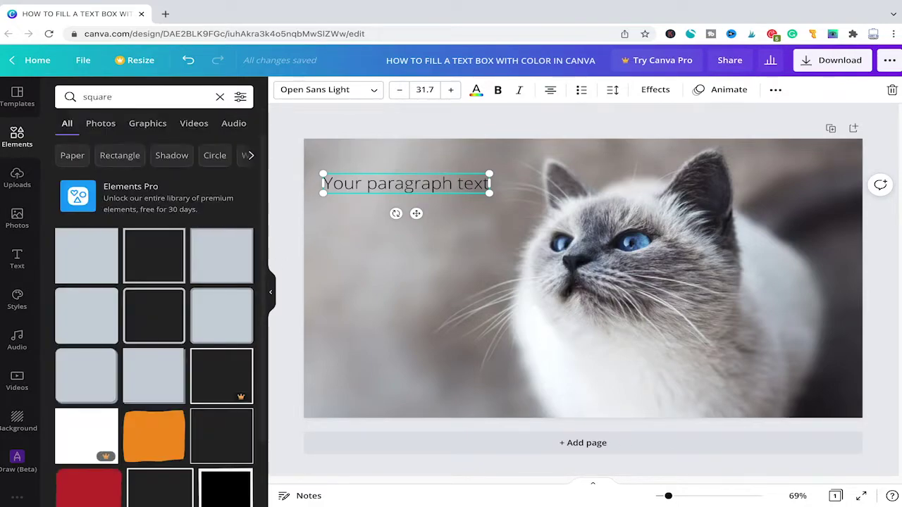
{"action": "left_click_drag", "start_coordinate": [81, 262], "coordinate": [368, 263]}
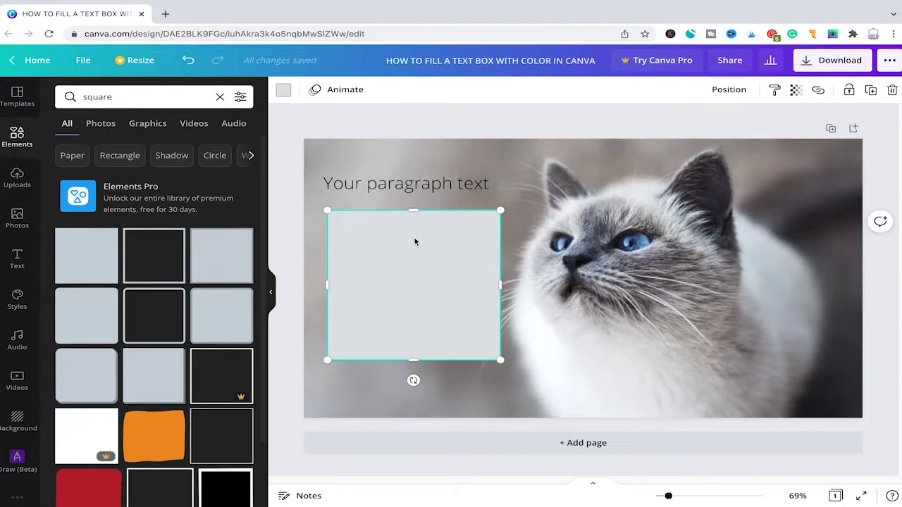
Stretch the grey square into a wide rectangle under the paragraph text and centre the text on it
{"action": "left_click_drag", "start_coordinate": [418, 211], "coordinate": [416, 290]}
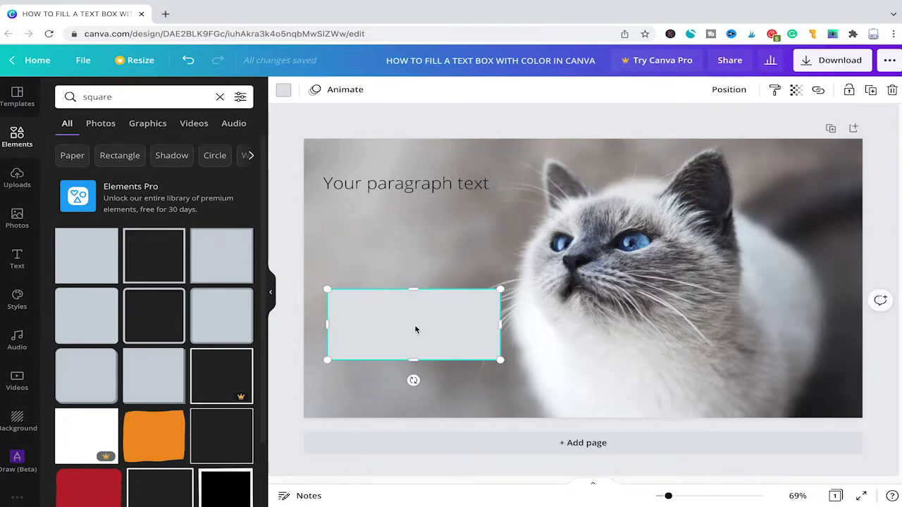
{"action": "left_click_drag", "start_coordinate": [413, 358], "coordinate": [406, 280]}
{"action": "left_click_drag", "start_coordinate": [394, 185], "coordinate": [393, 236]}
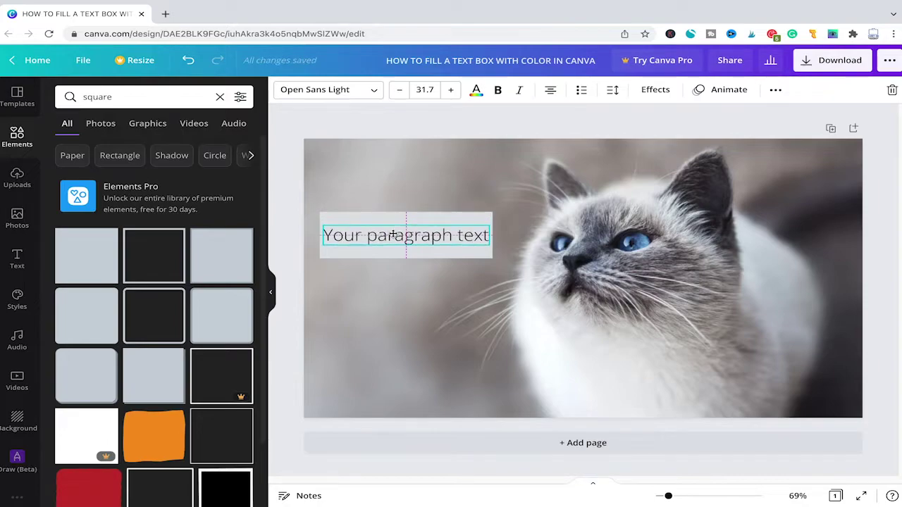
{"action": "left_click", "coordinate": [403, 216]}
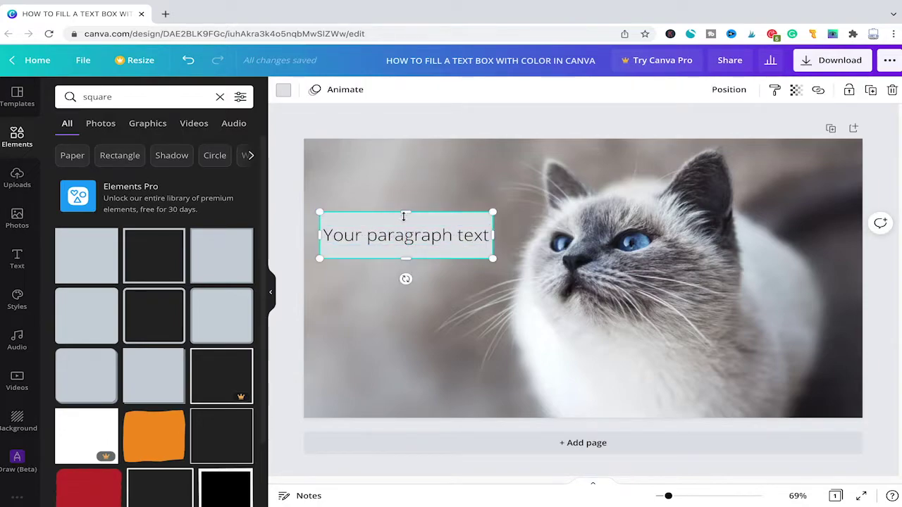
{"action": "left_click_drag", "start_coordinate": [492, 258], "coordinate": [504, 262]}
{"action": "left_click_drag", "start_coordinate": [409, 237], "coordinate": [408, 234]}
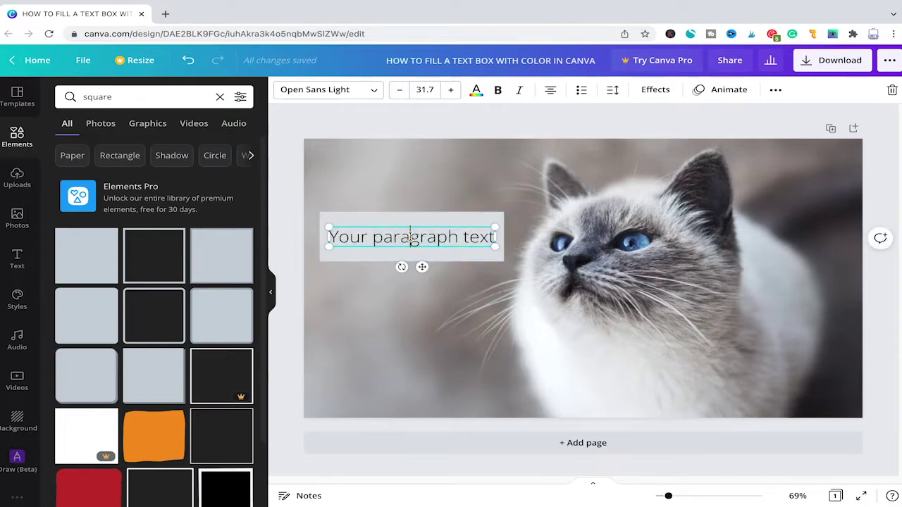
{"action": "double_click", "coordinate": [408, 235]}
Replace the paragraph text with 'MEOW' and make it bold
{"action": "type", "text": "MEOW"}
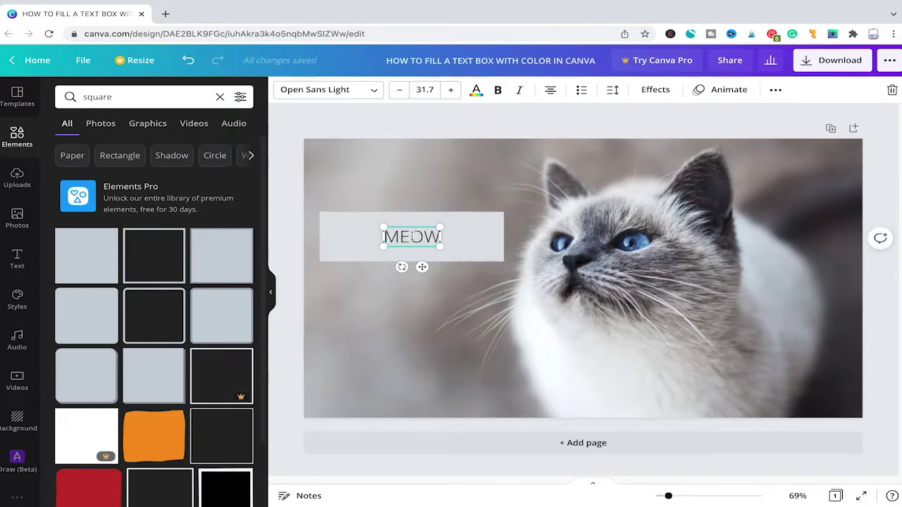
{"action": "key", "text": "ctrl+a"}
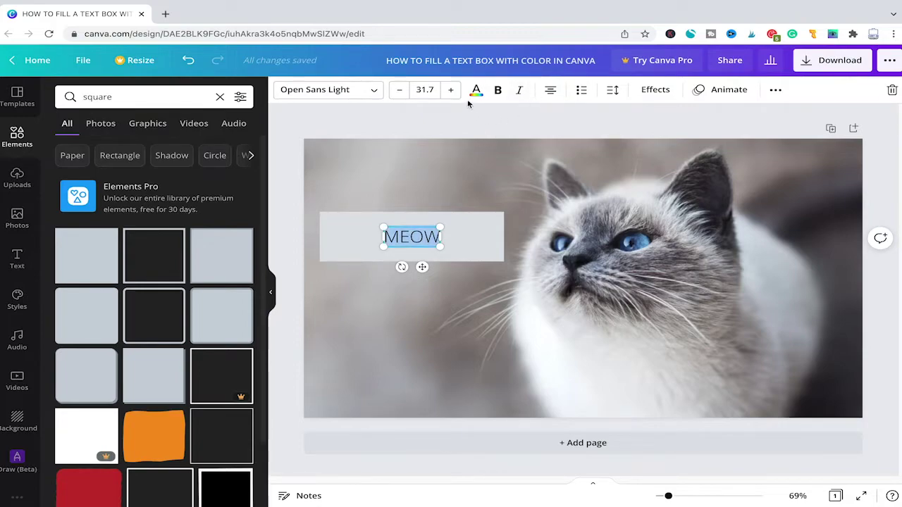
{"action": "left_click", "coordinate": [497, 90]}
Enlarge MEOW to size 66.7 and centre it on the grey rectangle
{"action": "left_click_drag", "start_coordinate": [382, 226], "coordinate": [336, 211]}
{"action": "left_click", "coordinate": [415, 187]}
{"action": "left_click", "coordinate": [439, 240]}
{"action": "left_click_drag", "start_coordinate": [440, 244], "coordinate": [463, 256]}
{"action": "mouse_move", "coordinate": [386, 235]}
{"action": "left_mouse_down"}
{"action": "mouse_move", "coordinate": [377, 235]}
{"action": "mouse_move", "coordinate": [400, 238]}
{"action": "left_mouse_up"}
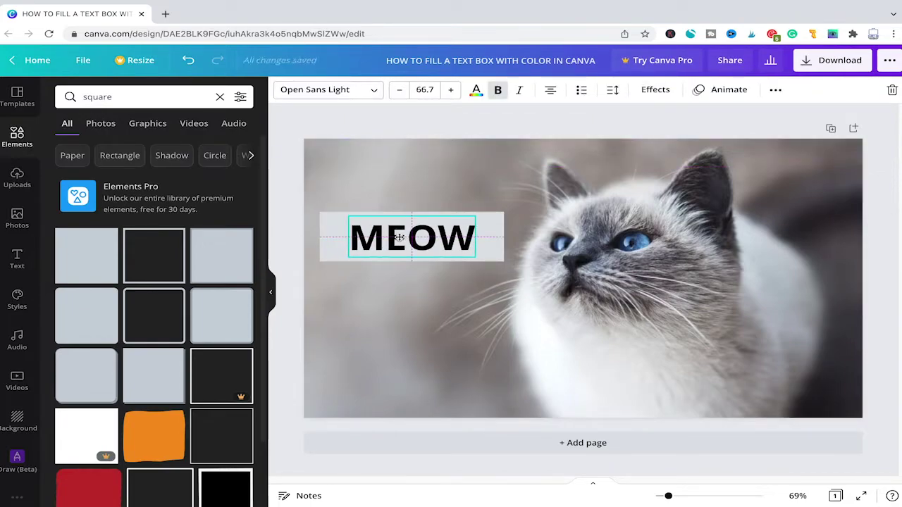
{"action": "left_click", "coordinate": [401, 186]}
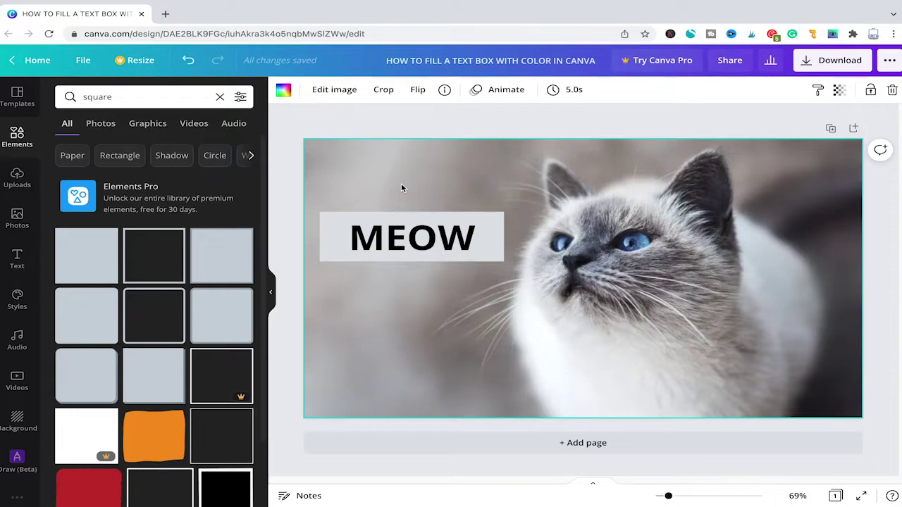
Fill the rectangle behind MEOW with a purple from Default colors
{"action": "left_click", "coordinate": [322, 220]}
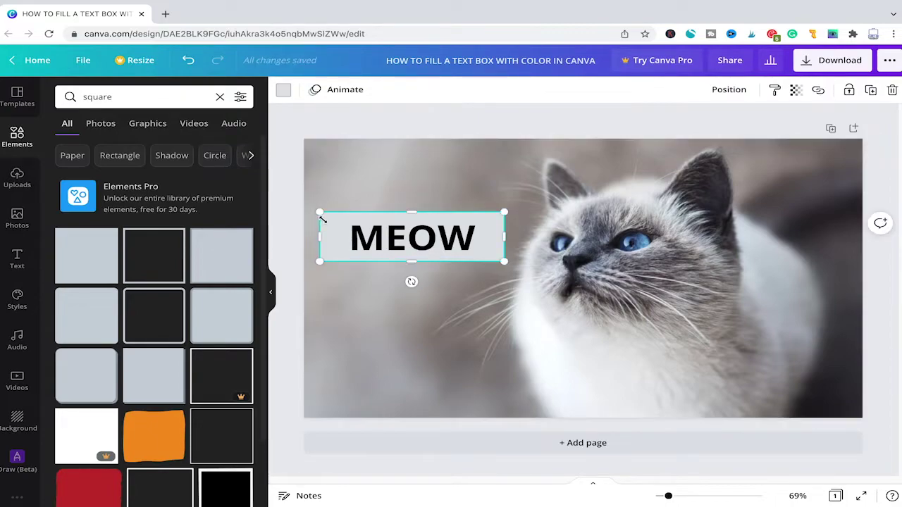
{"action": "left_click", "coordinate": [283, 94]}
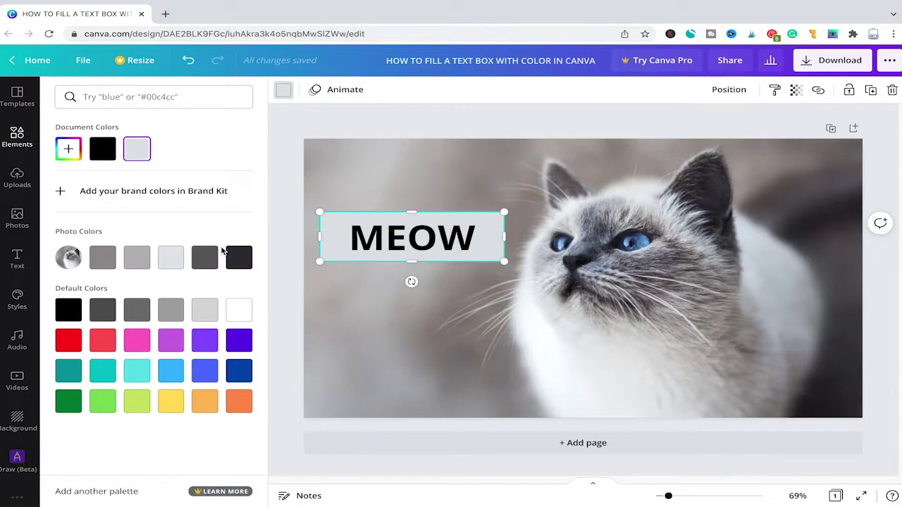
{"action": "left_click", "coordinate": [140, 377]}
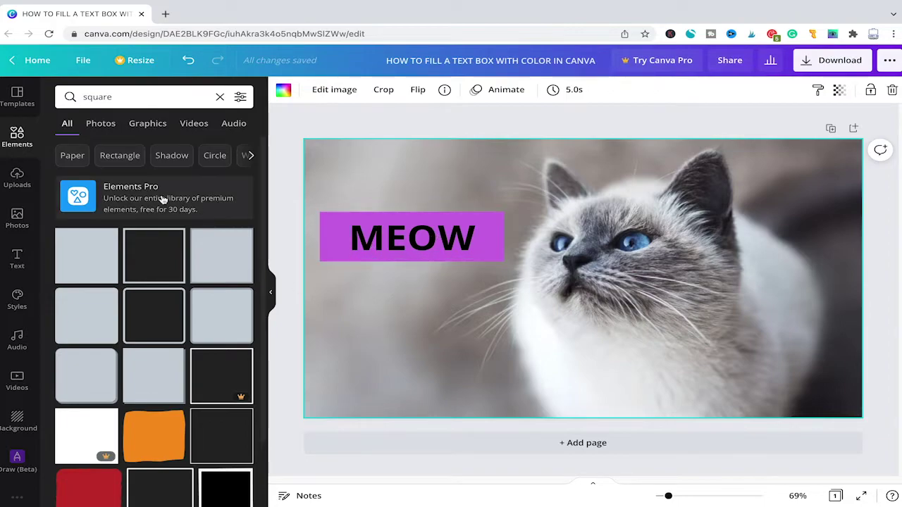
Drag a rounded square from the 'square' element results onto the canvas below MEOW
{"action": "left_click", "coordinate": [136, 98]}
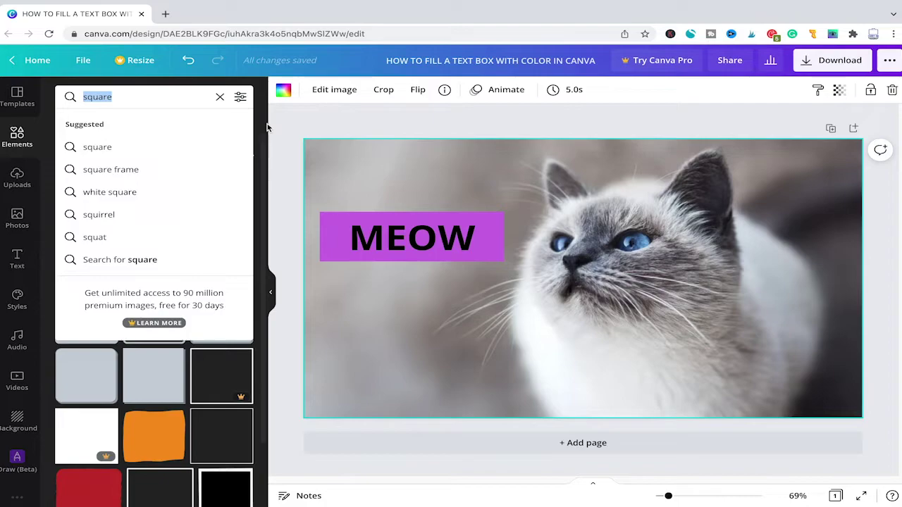
{"action": "key", "text": "Return"}
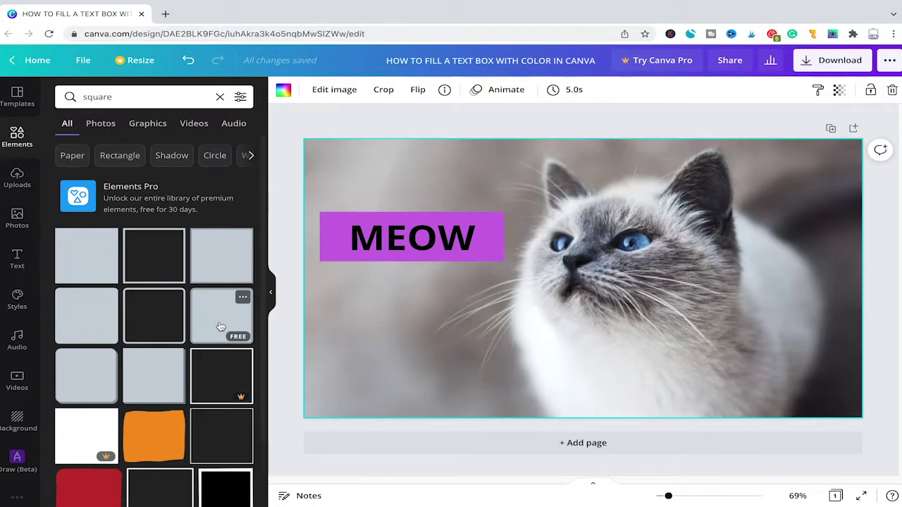
{"action": "left_click_drag", "start_coordinate": [222, 325], "coordinate": [418, 275]}
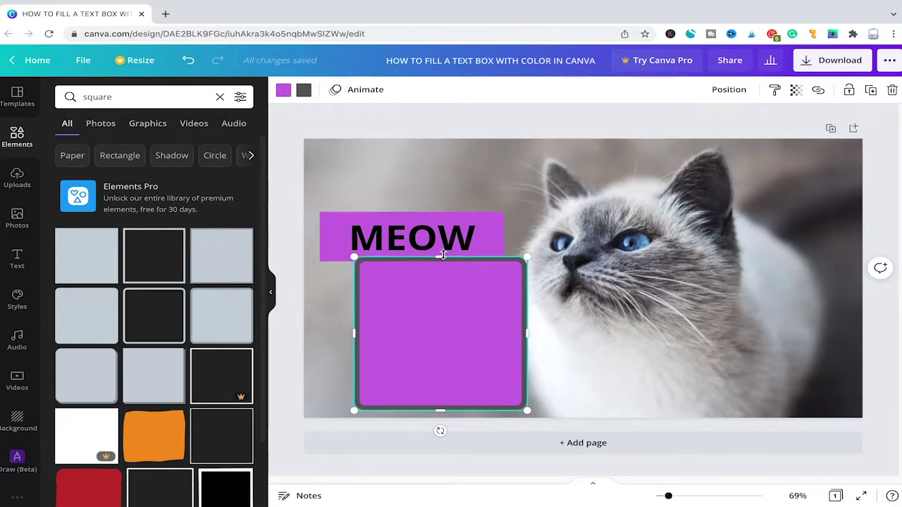
Reshape the rounded square into a 422 × 150 bar just under the MEOW box
{"action": "left_click_drag", "start_coordinate": [441, 255], "coordinate": [441, 346]}
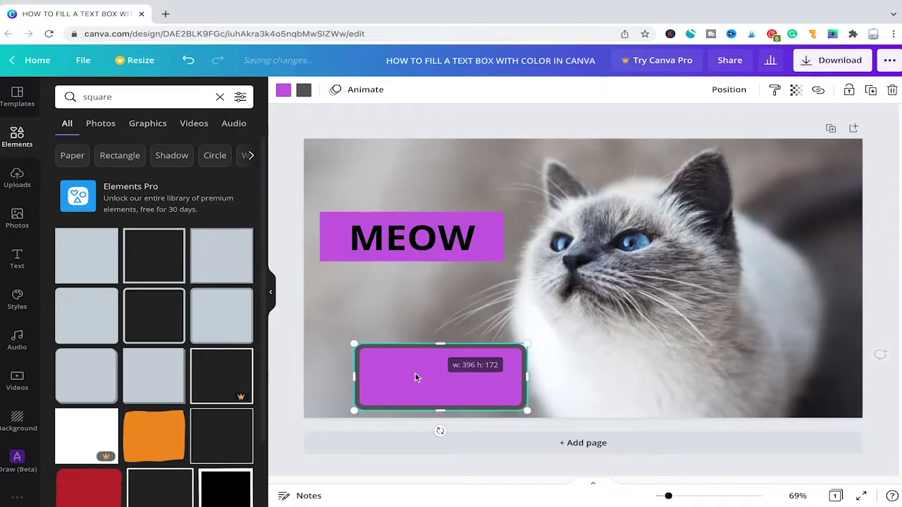
{"action": "left_click_drag", "start_coordinate": [416, 374], "coordinate": [371, 311]}
{"action": "mouse_move", "coordinate": [503, 324]}
{"action": "left_mouse_down"}
{"action": "mouse_move", "coordinate": [475, 325]}
{"action": "mouse_move", "coordinate": [504, 325]}
{"action": "left_mouse_up"}
{"action": "left_click_drag", "start_coordinate": [392, 320], "coordinate": [392, 306]}
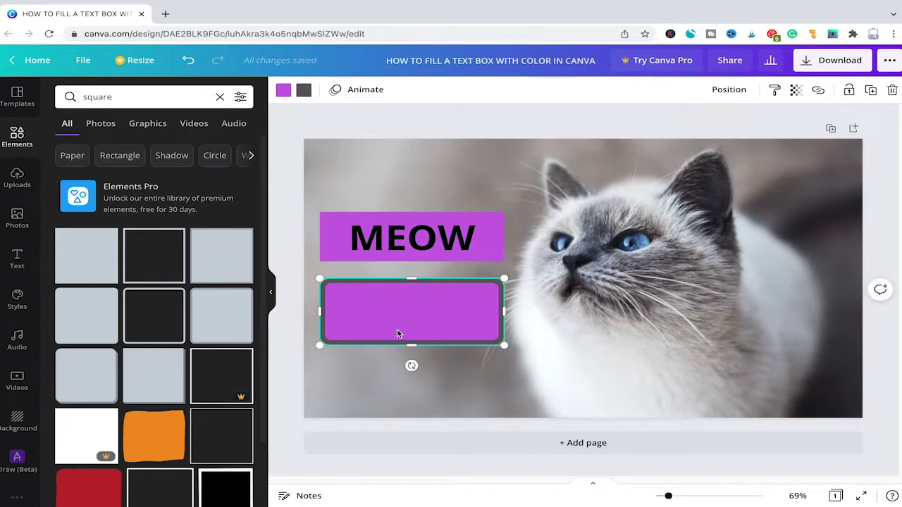
{"action": "left_click_drag", "start_coordinate": [410, 343], "coordinate": [409, 337]}
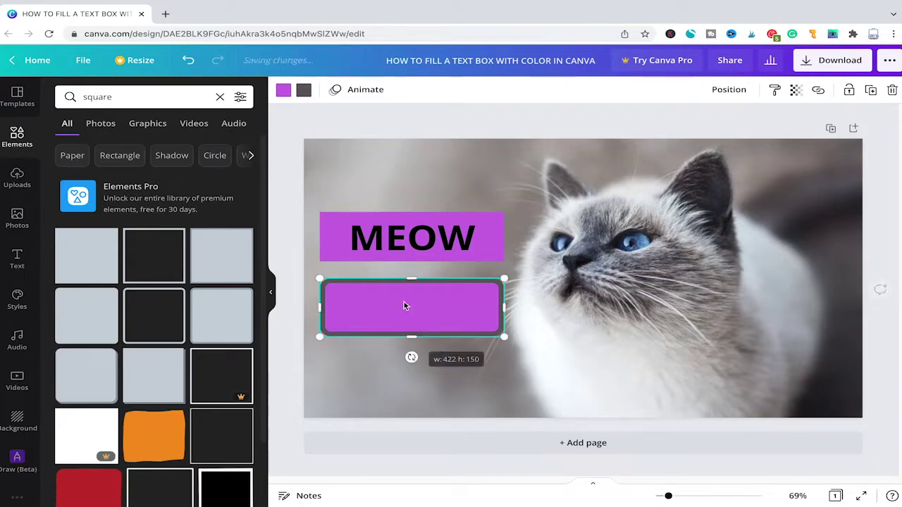
{"action": "left_click", "coordinate": [405, 238]}
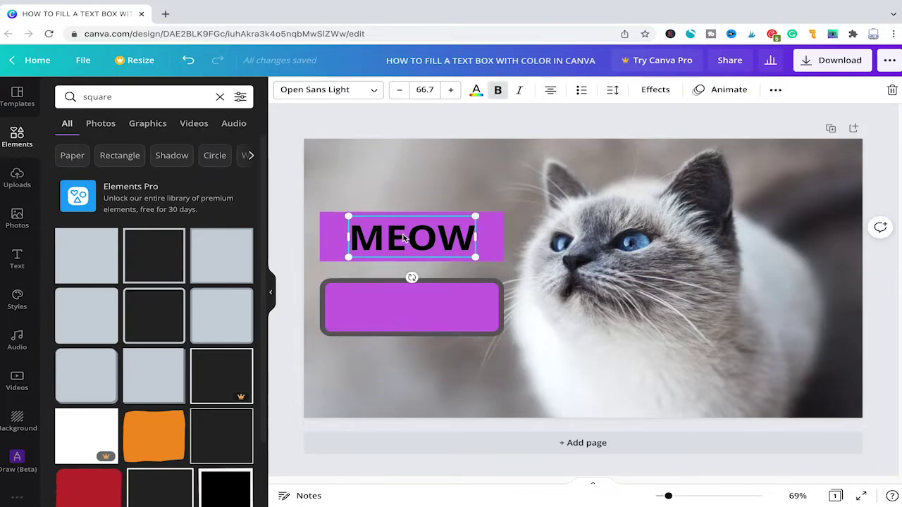
Move MEOW down to the centre of the rounded purple bar, then select the bar
{"action": "left_click_drag", "start_coordinate": [406, 238], "coordinate": [403, 302]}
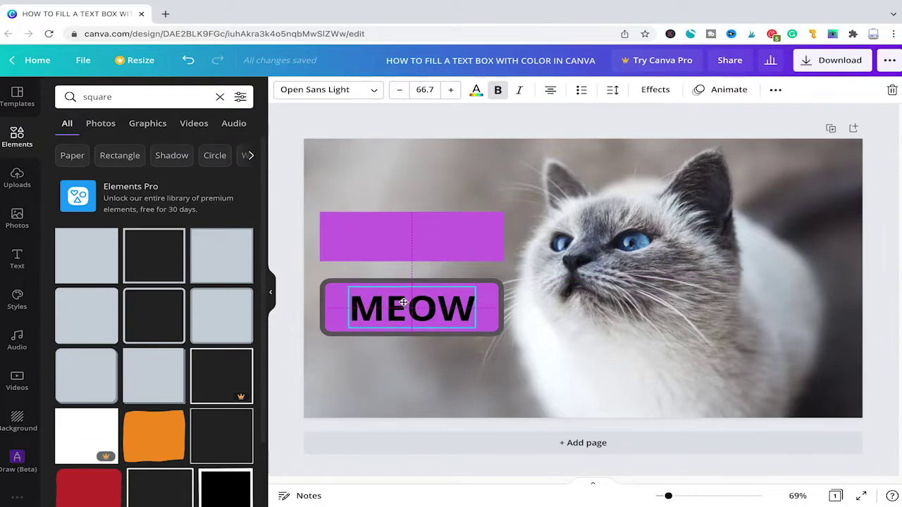
{"action": "left_click", "coordinate": [337, 338]}
{"action": "left_click", "coordinate": [338, 335]}
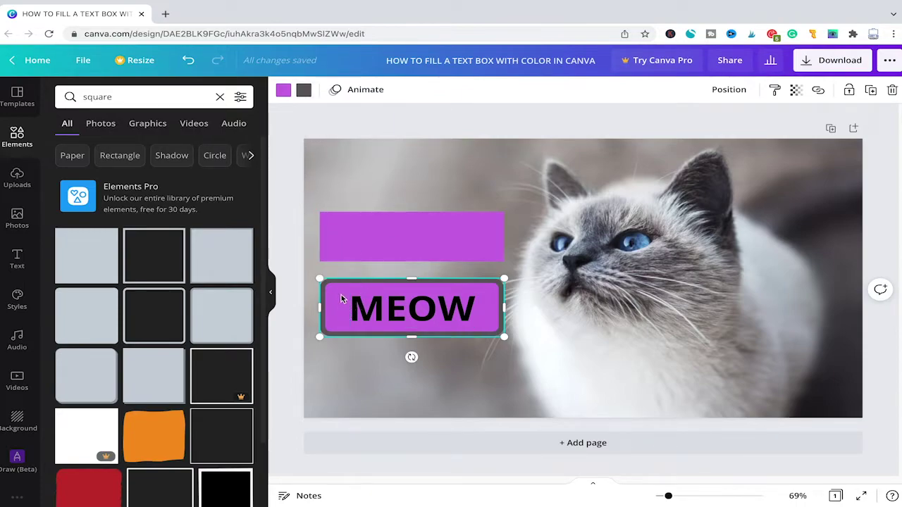
Set the bar's border to magenta #cb6ce6, then undo that border change
{"action": "left_click", "coordinate": [303, 92]}
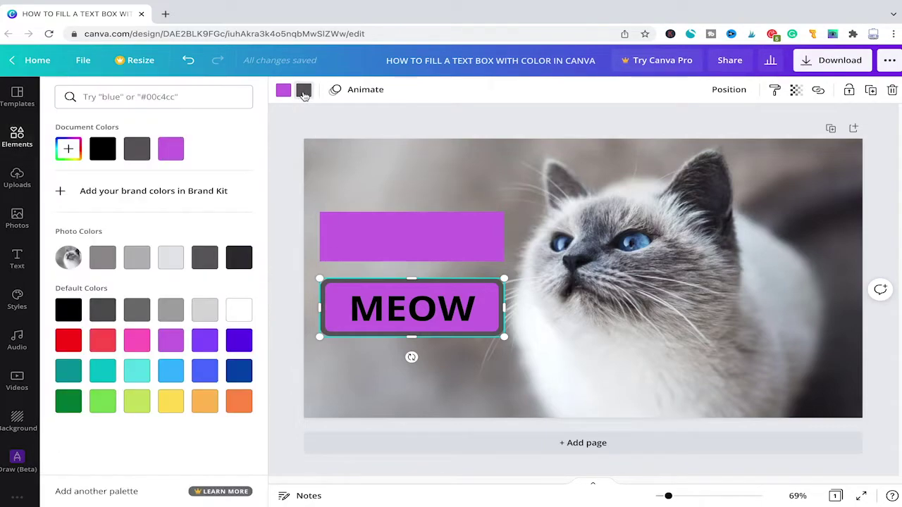
{"action": "left_click", "coordinate": [167, 152]}
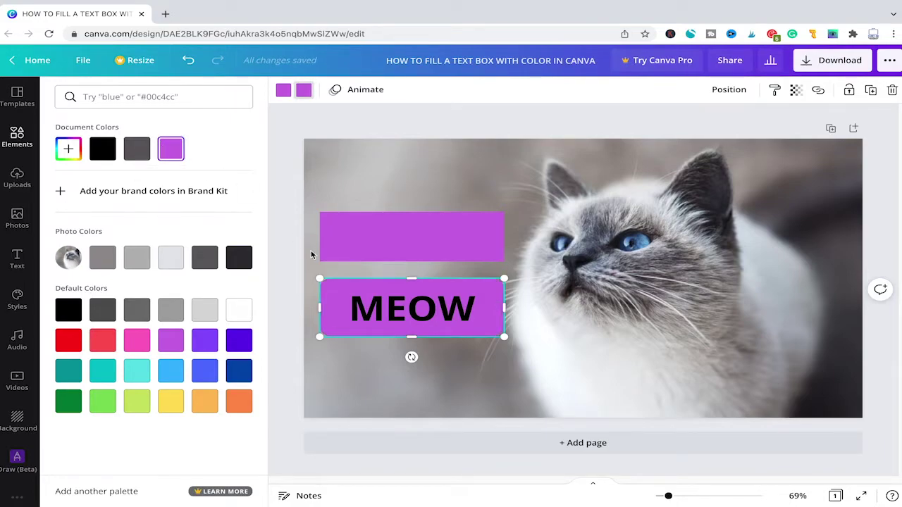
{"action": "left_click", "coordinate": [386, 371]}
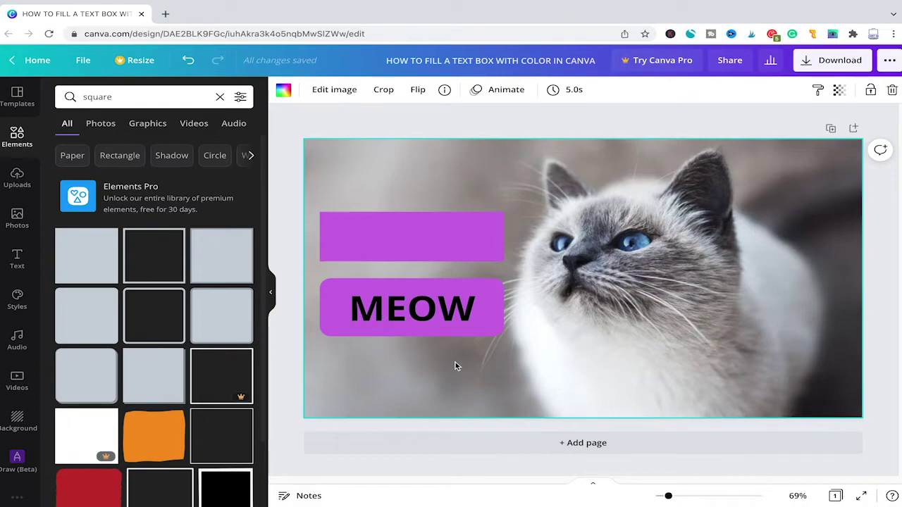
{"action": "key", "text": "ctrl+z"}
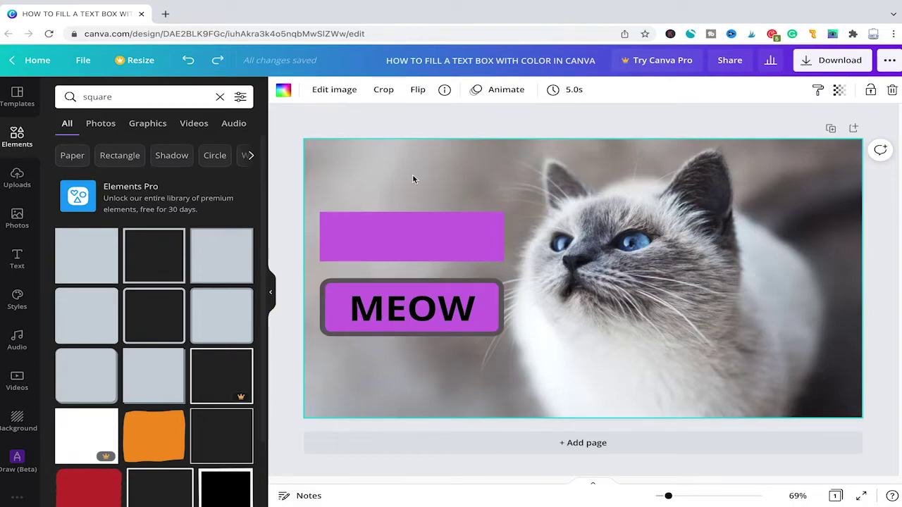